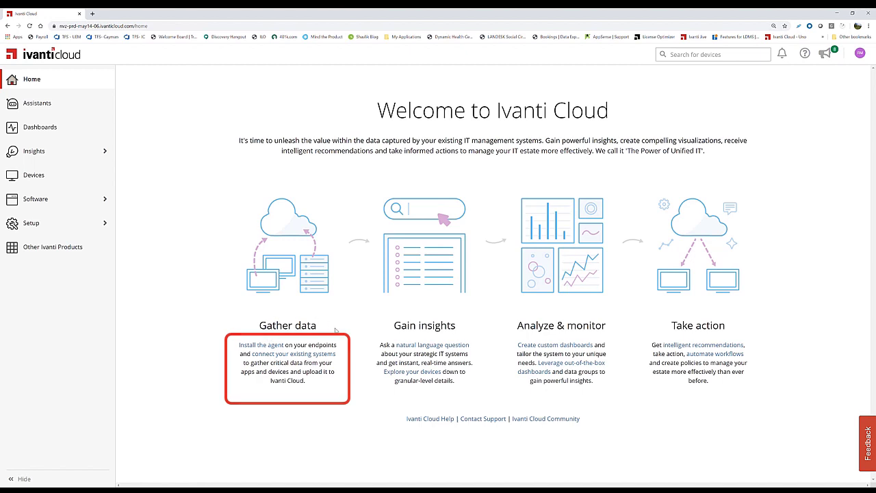
- Open the agent installation page and show the silent install instructions for the Windows agent
click(271, 348)
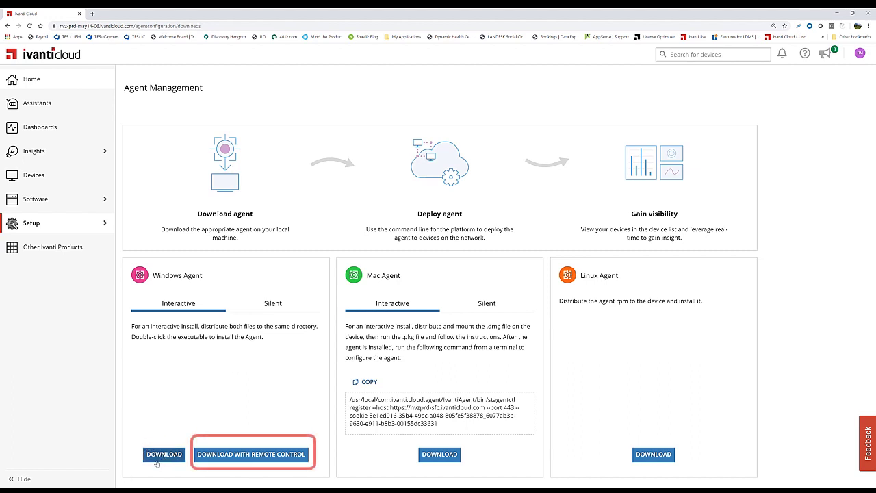
click(266, 303)
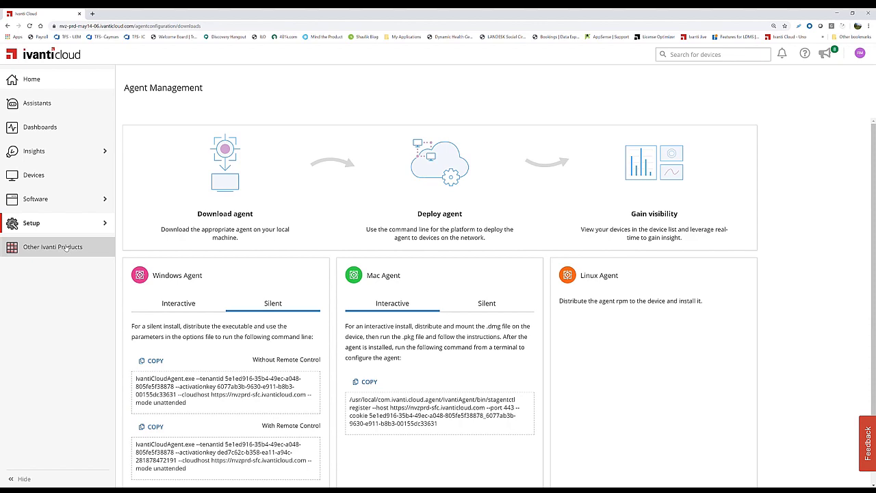
- Open the device list and filter the Device Type column by "portable"
click(43, 179)
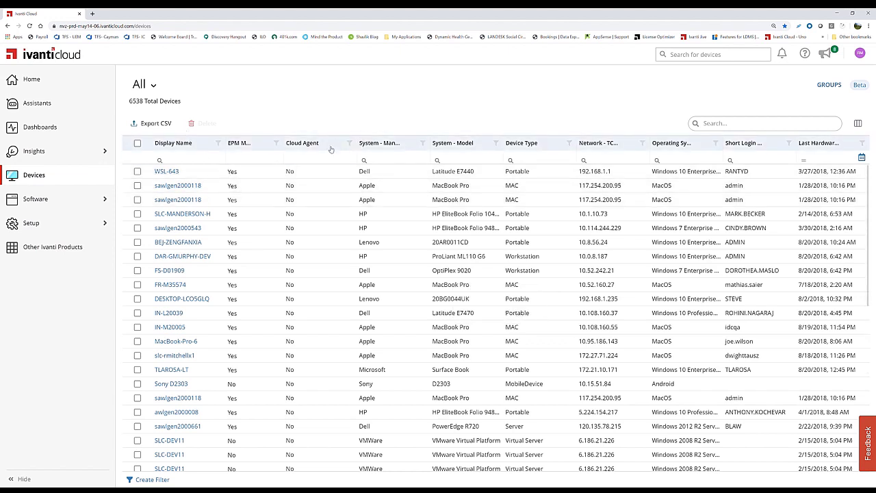
click(545, 162)
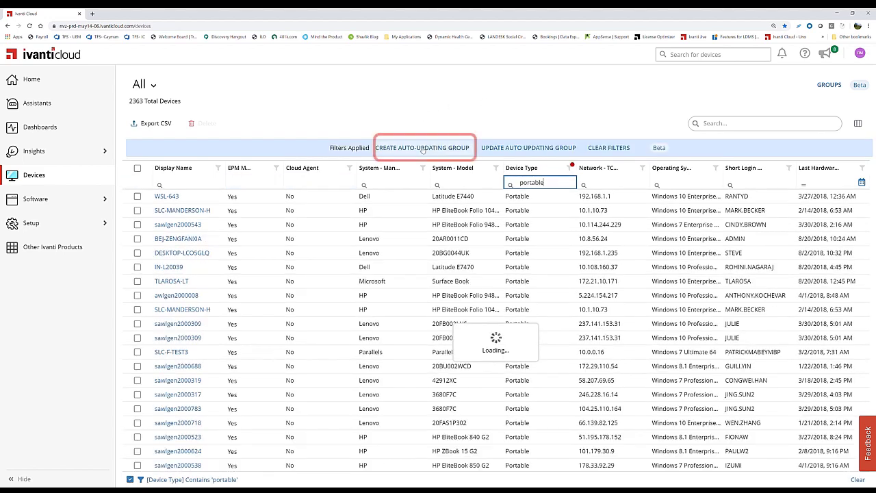
- Create an auto-updating group named "Portable" from the applied filter, shared under My groups
click(422, 148)
click(421, 216)
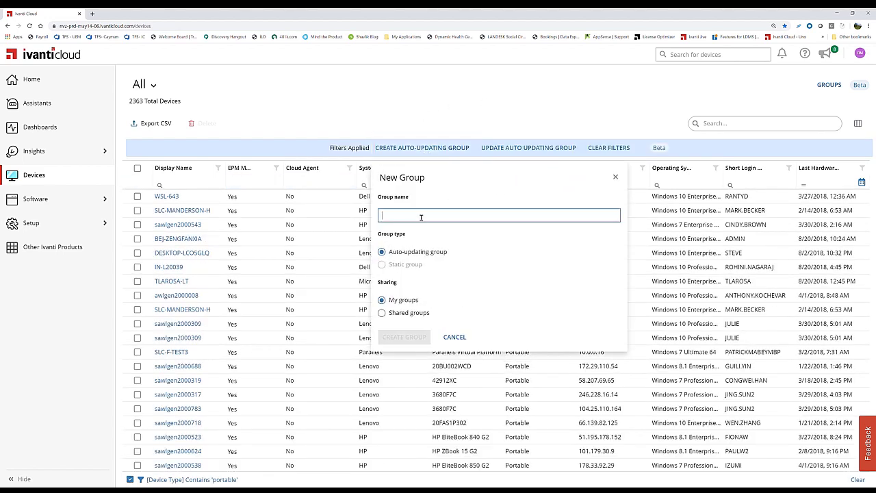
text(POrtable)
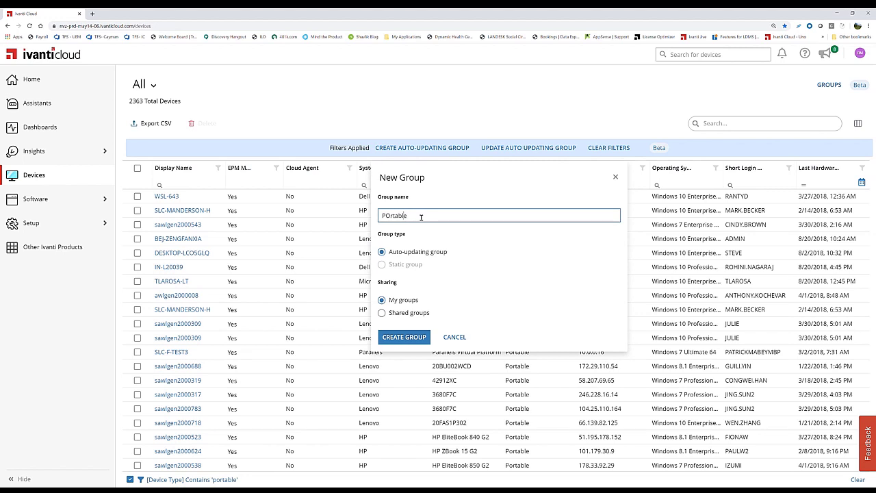
key(BackSpace)
text(o)
click(405, 337)
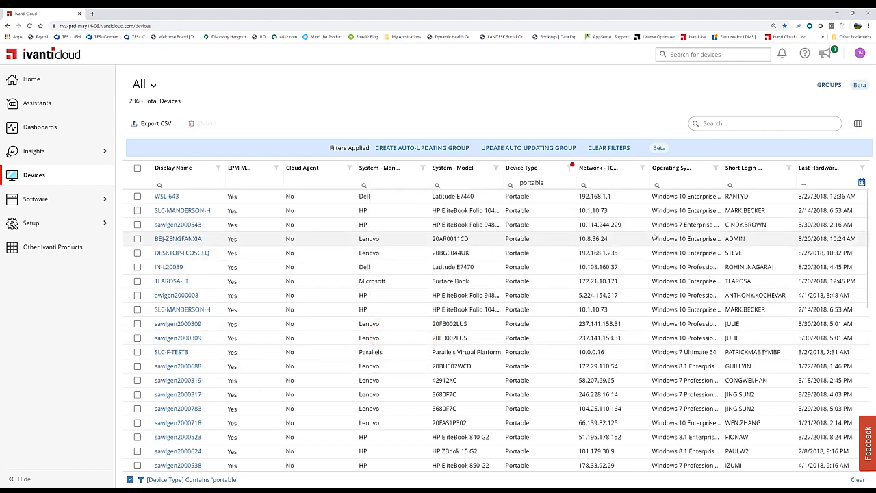
- Look through the columns available for the device list and close the column chooser
click(858, 123)
scroll(768, 256, down, 4)
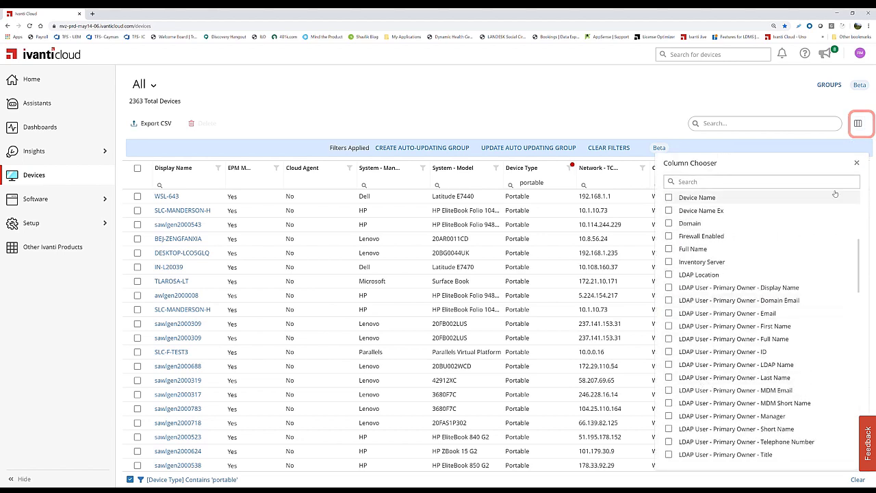
click(857, 164)
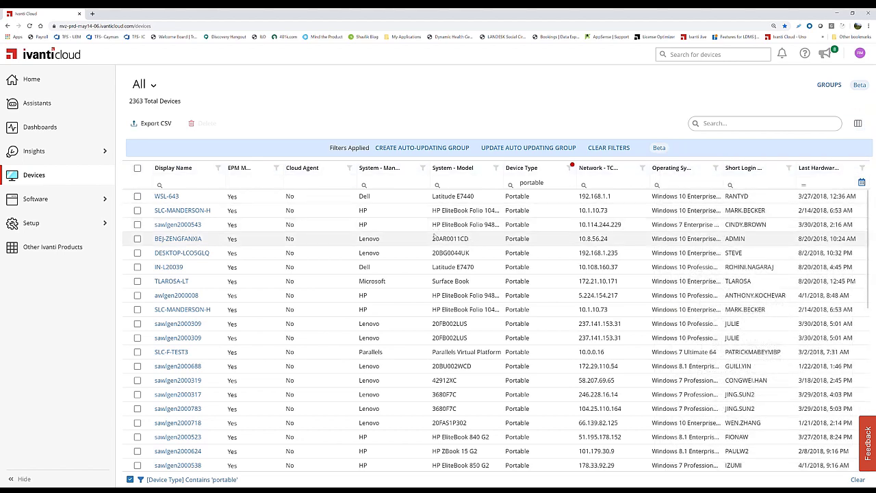
- Filter the device list to display names containing "mcm" and clear all applied filters
click(196, 185)
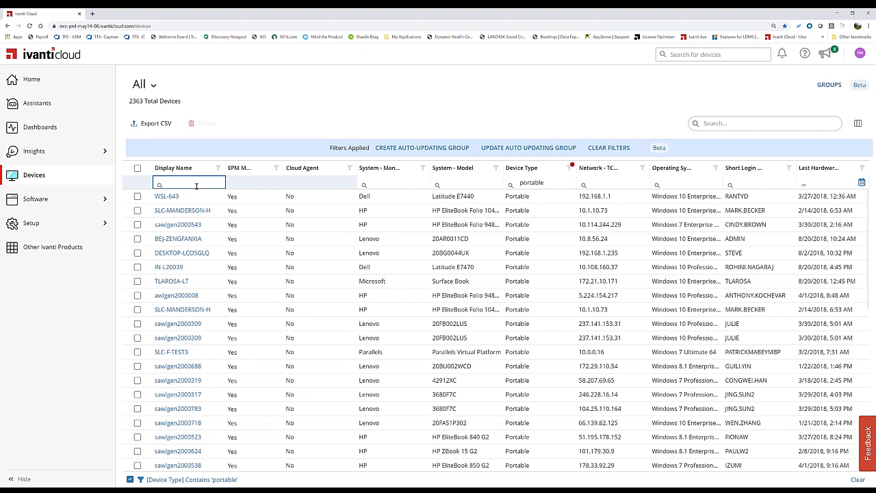
text(mcm)
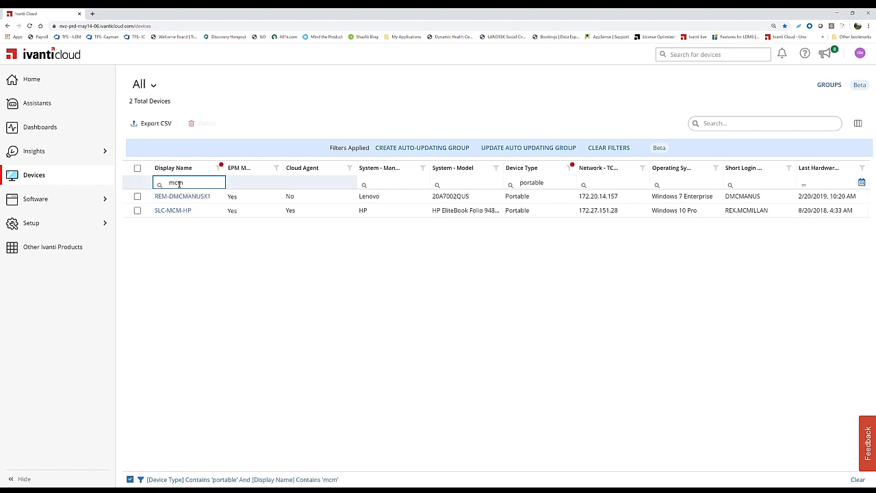
click(590, 144)
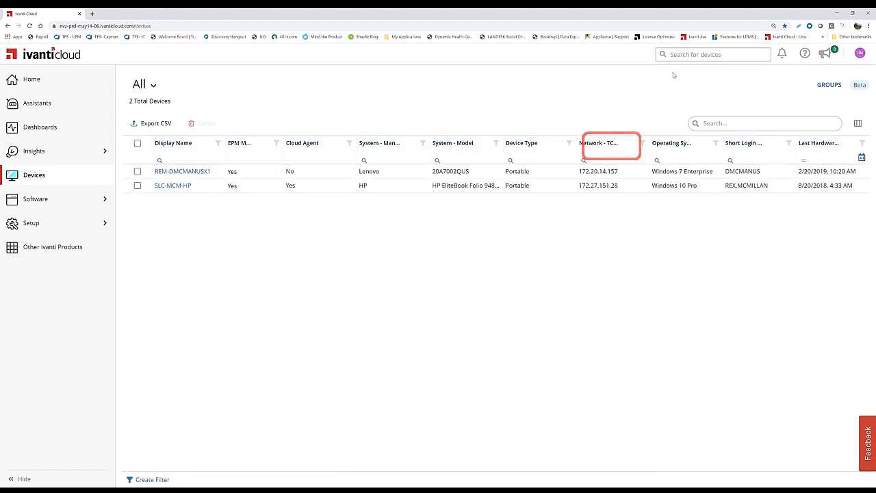
- Search all devices for "mcm" and open the details of the device SLC-MCM-HP
text(mcm)
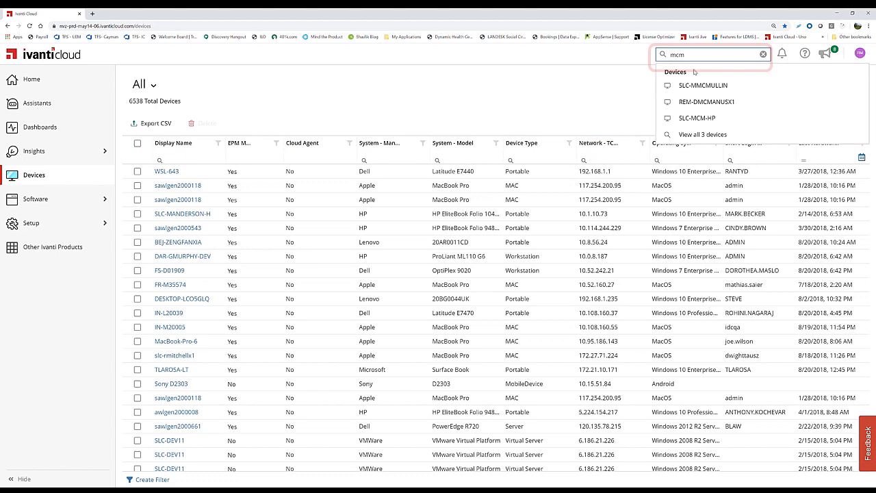
click(686, 117)
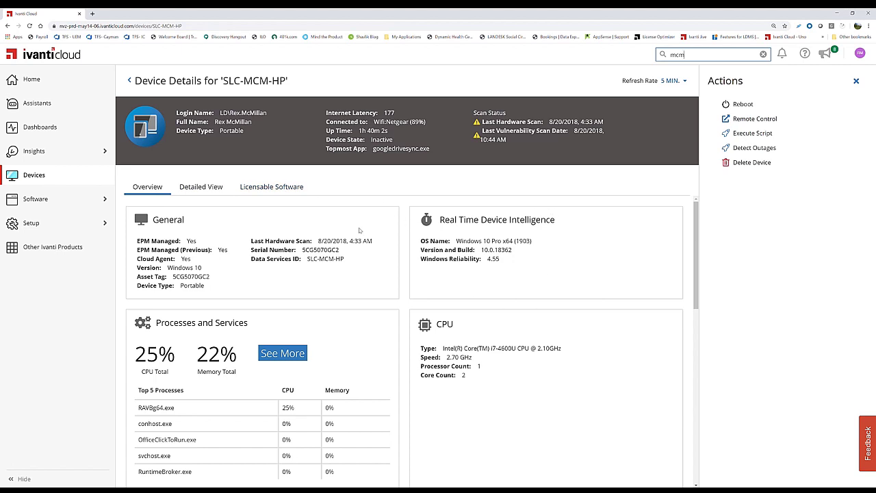
- Collapse the navigation sidebar and review the processes, CPU, network and memory sections of the device overview
scroll(240, 371, down, 1)
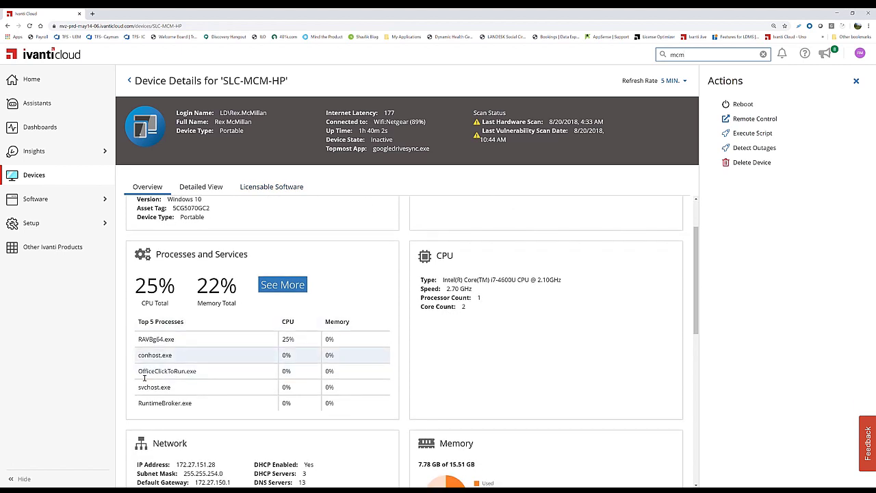
click(15, 480)
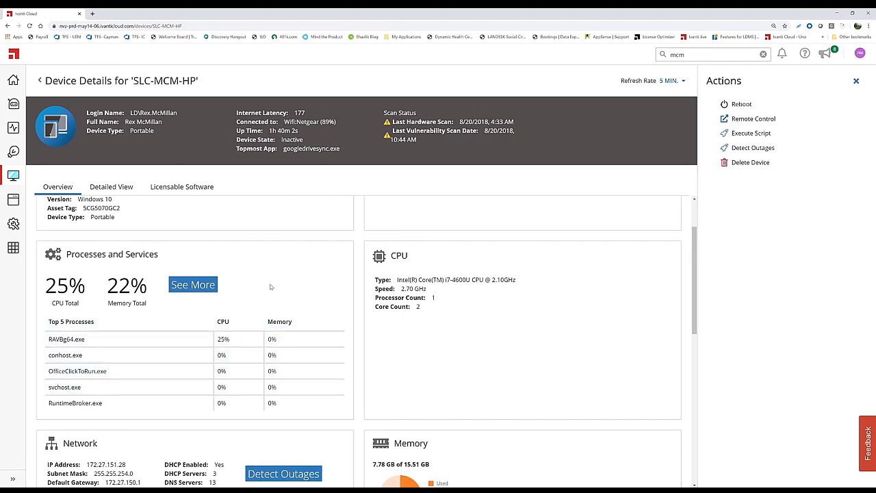
scroll(203, 398, down, 1)
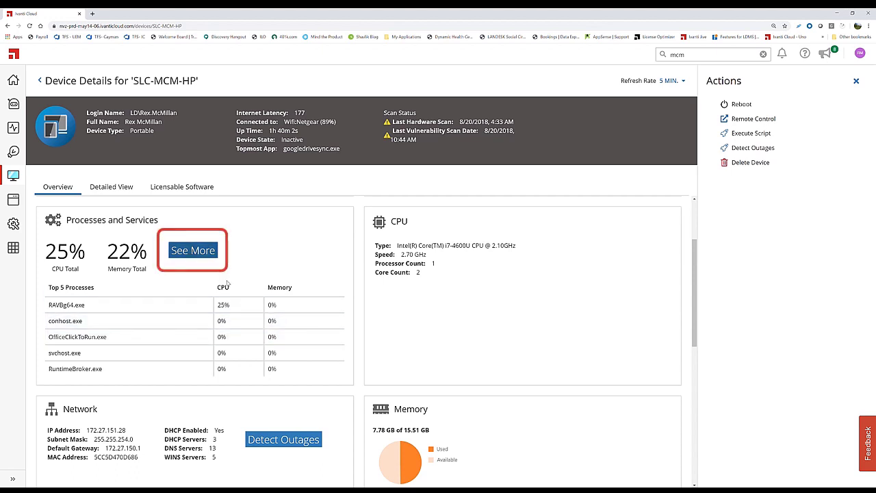
- Open the device's full process list, select the itype.exe process and show the list of services
click(193, 251)
scroll(458, 338, down, 1)
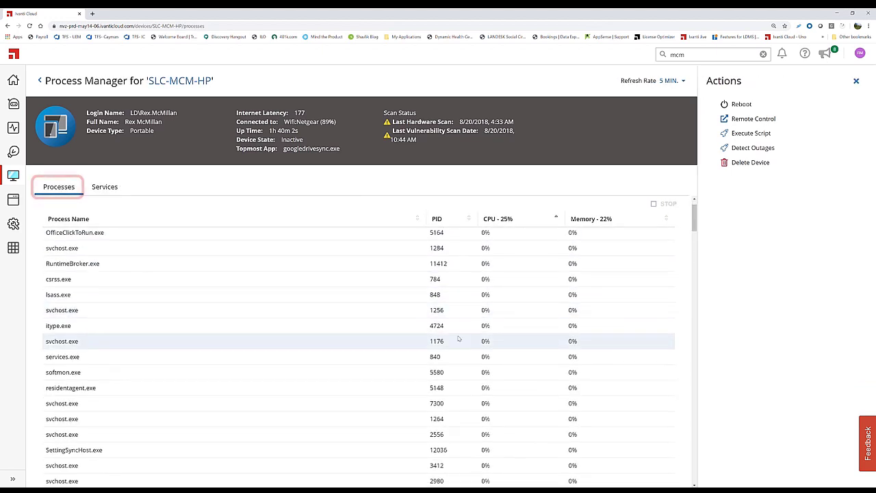
click(460, 328)
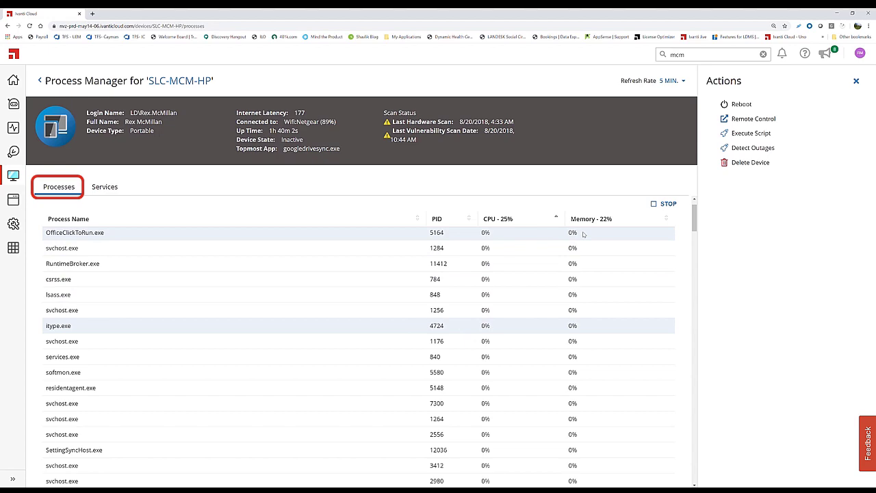
click(104, 186)
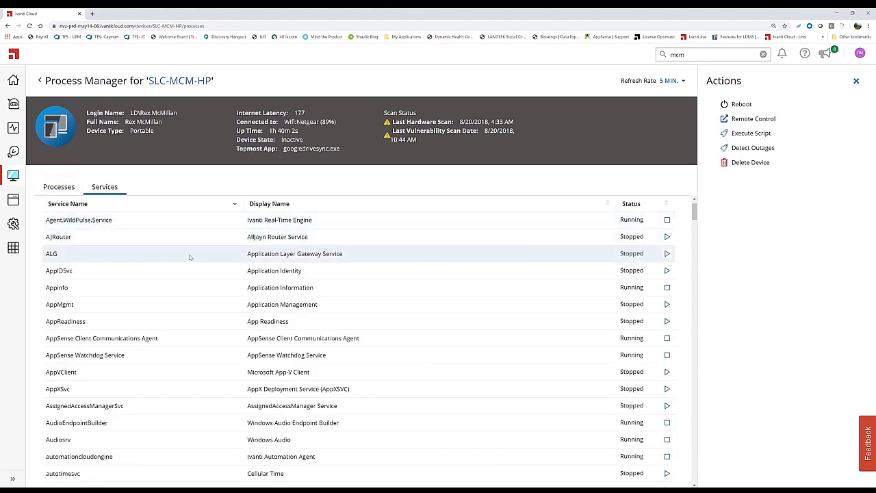
click(40, 81)
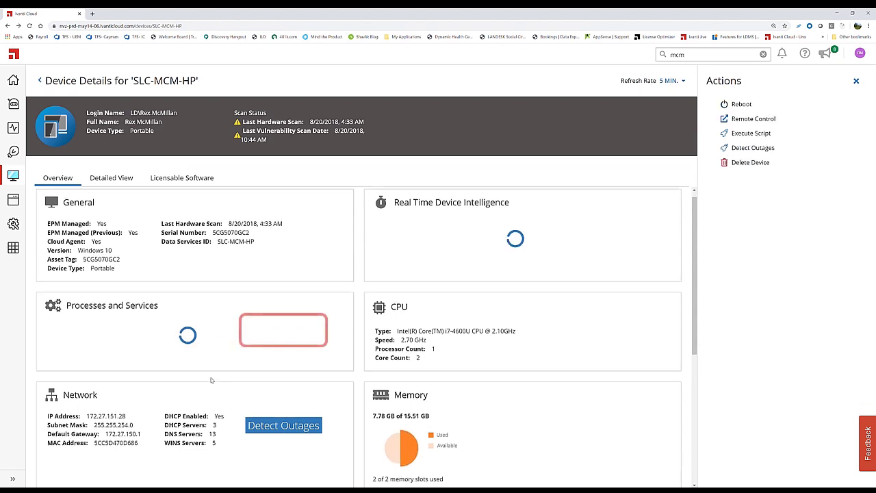
scroll(211, 380, down, 2)
click(283, 330)
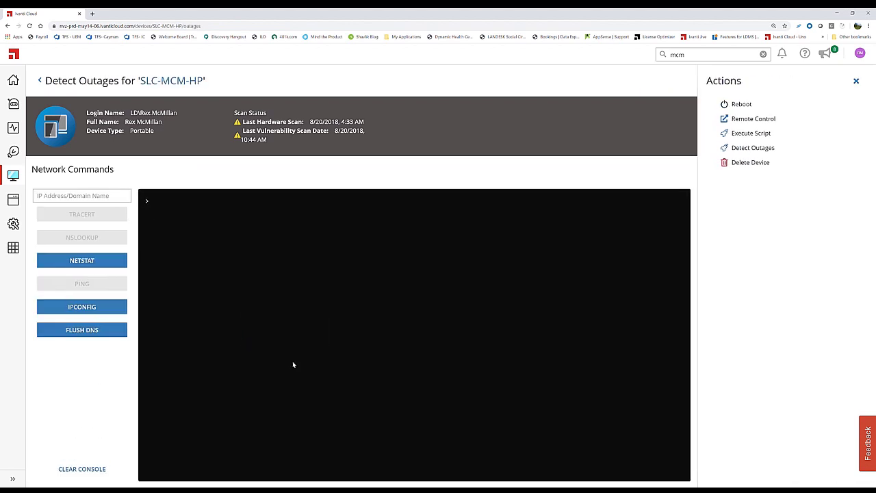
click(69, 195)
text(ww)
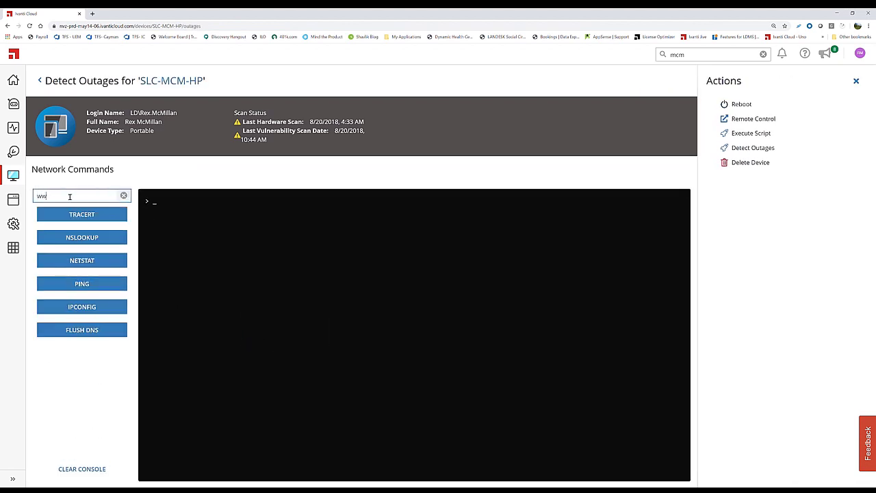
text(.yahoo.com)
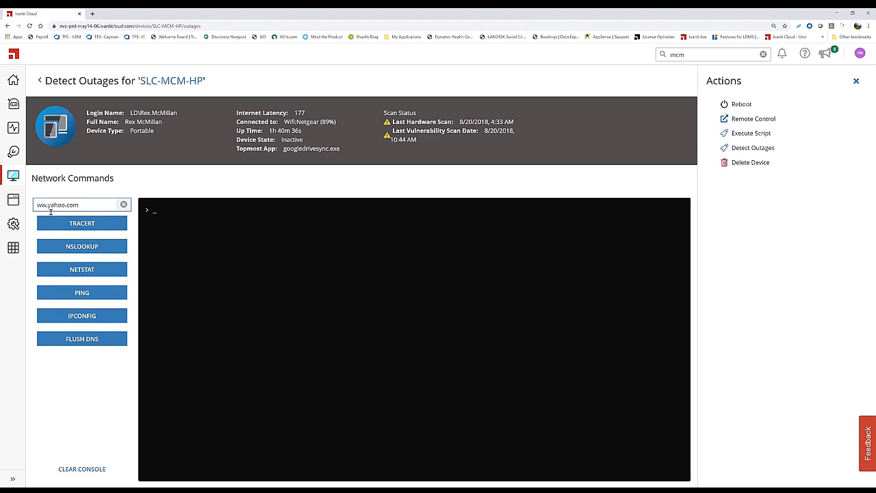
text(w)
- Return to the device details, open the script execution form and go back to the list of actions
click(41, 81)
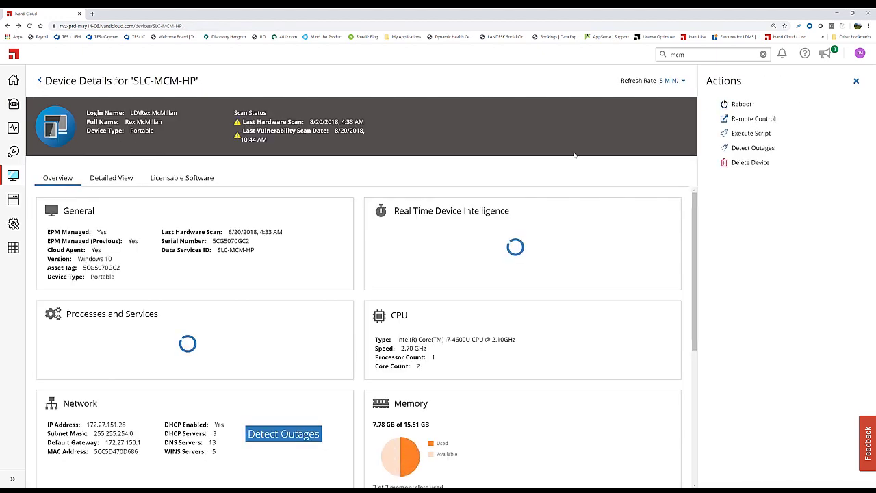
click(751, 134)
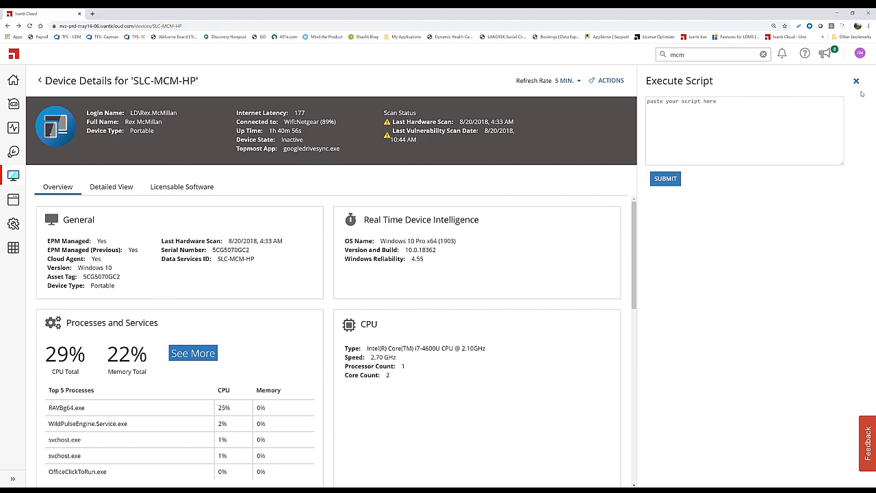
click(605, 81)
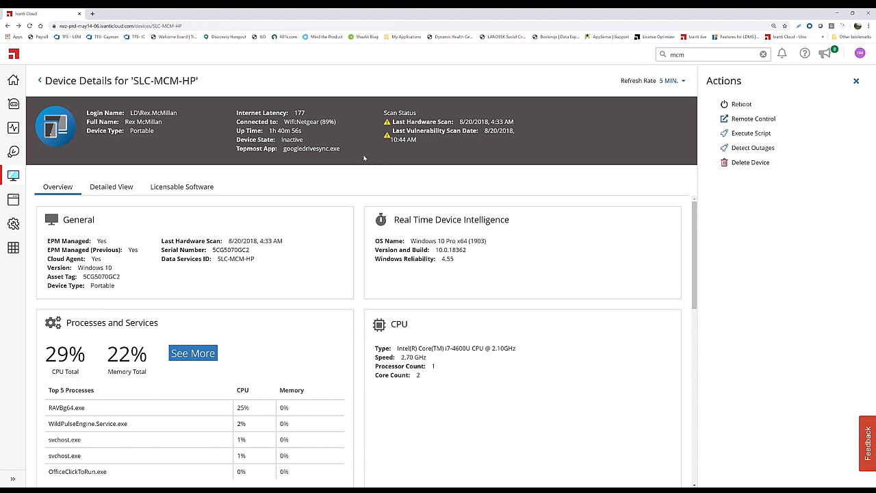
- Show the detailed inventory of the device and examine its Active Directory and LDAP Groups categories
click(112, 187)
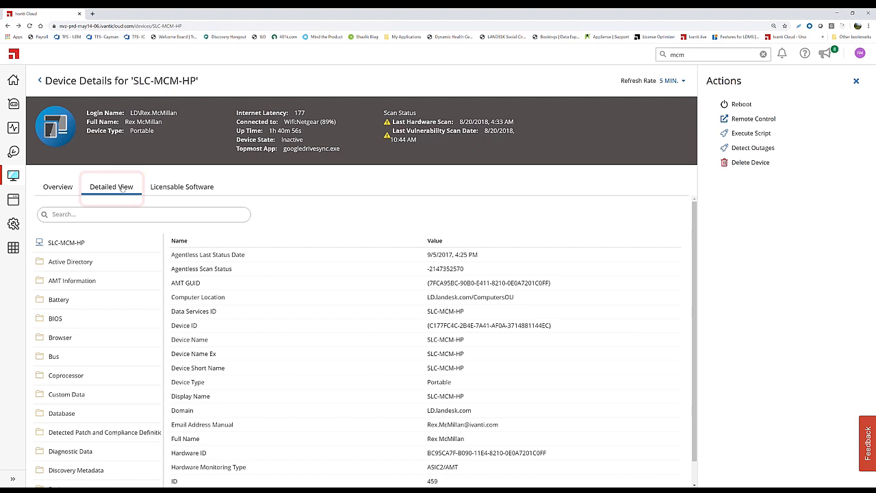
click(73, 268)
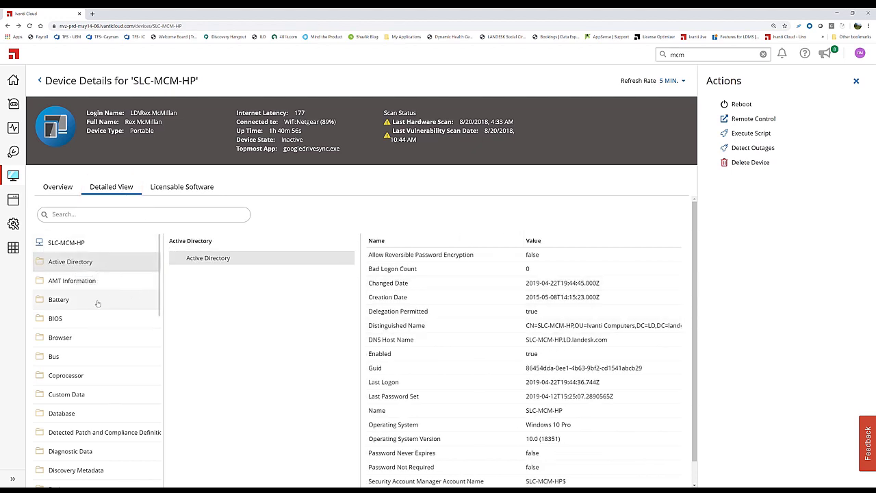
scroll(76, 328, down, 3)
scroll(76, 334, down, 3)
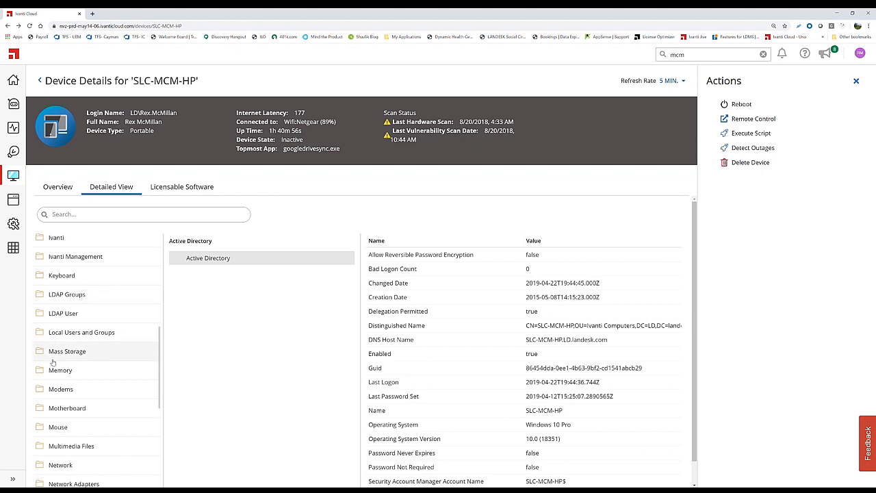
click(66, 295)
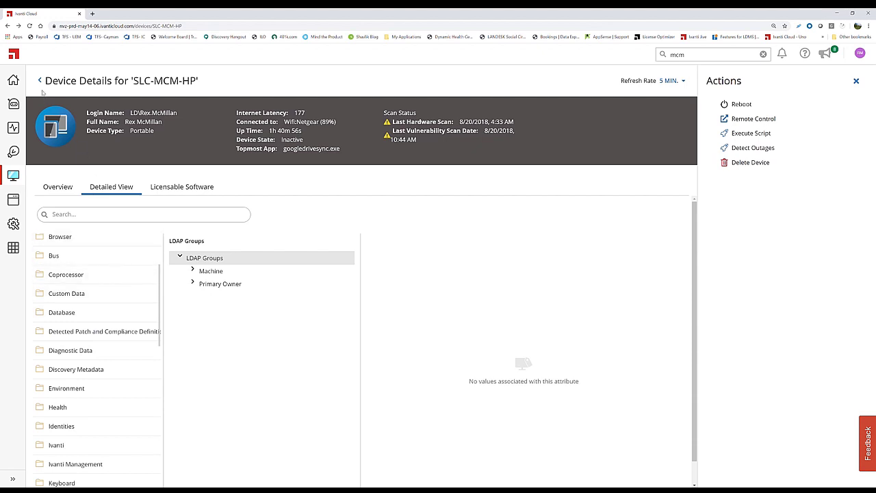
- Review the device's licensable software, including its usage and end-of-life columns
click(182, 188)
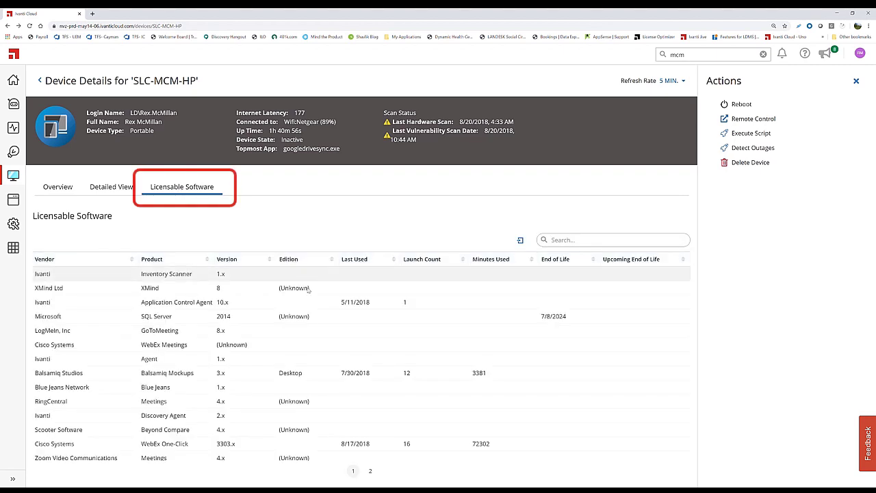
scroll(74, 321, down, 3)
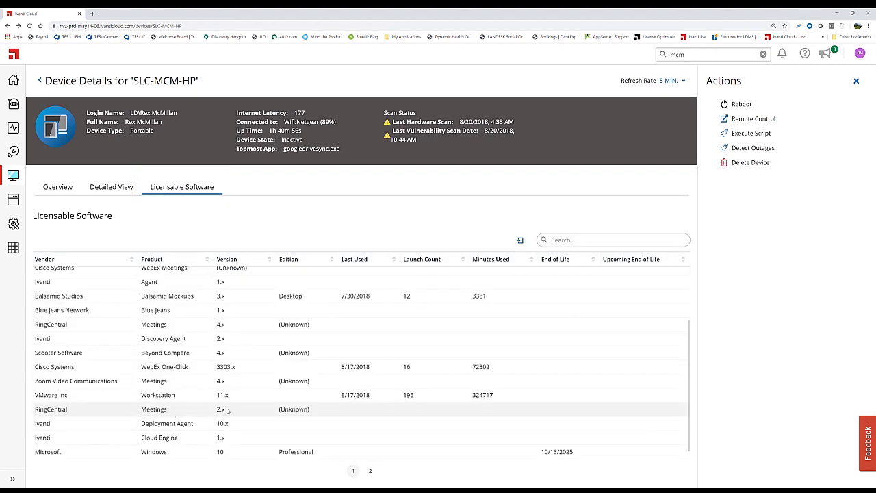
scroll(563, 272, up, 1)
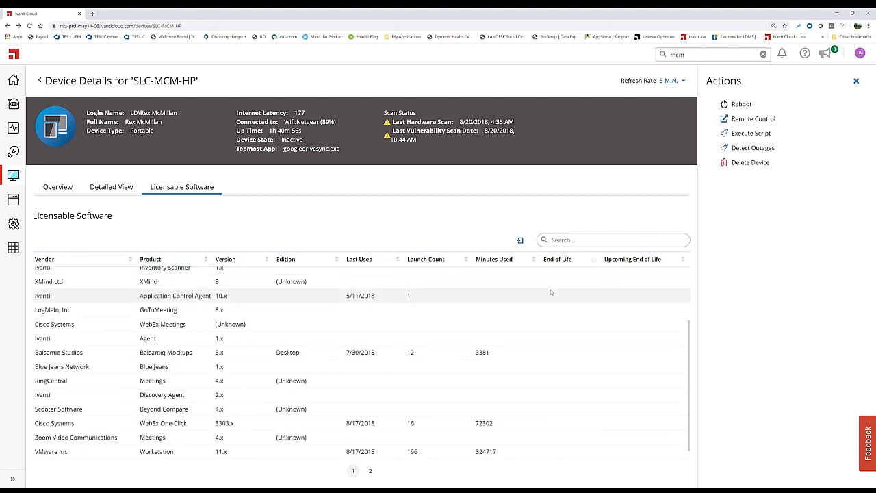
scroll(617, 267, down, 2)
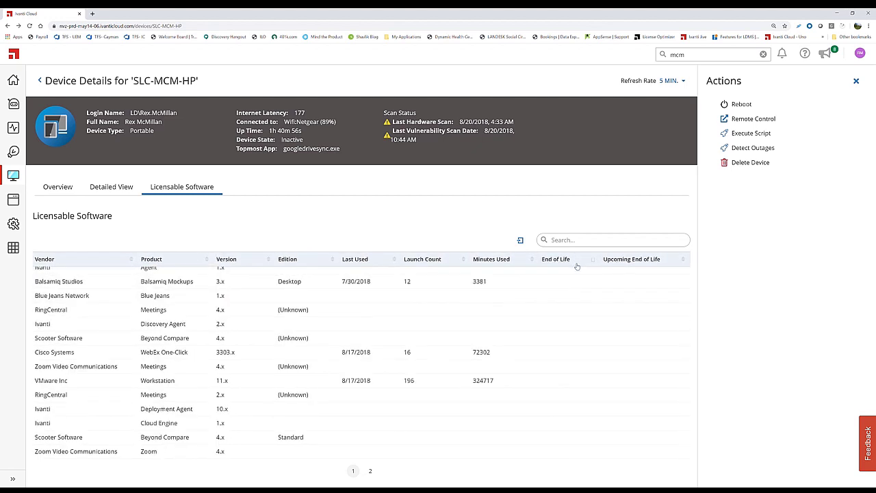
- Return from the licensable software to the device's overview and start a remote control session on SLC-MCM-HP
scroll(578, 267, up, 2)
scroll(512, 269, up, 2)
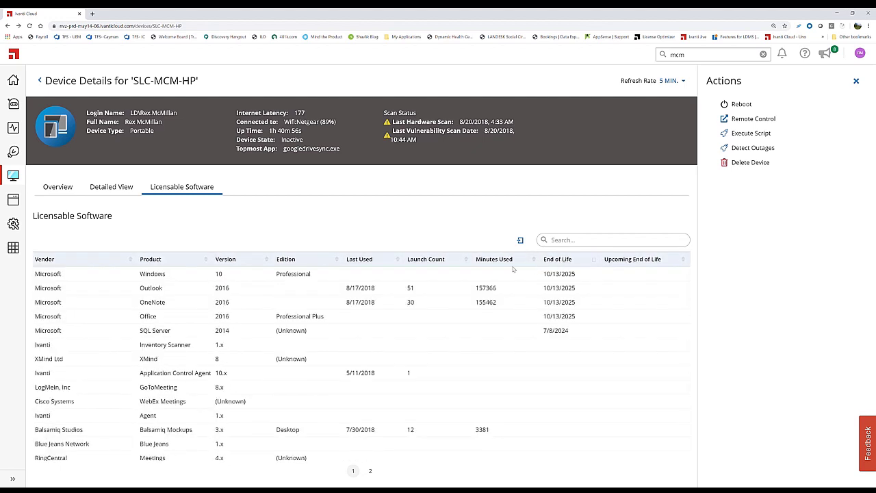
click(56, 191)
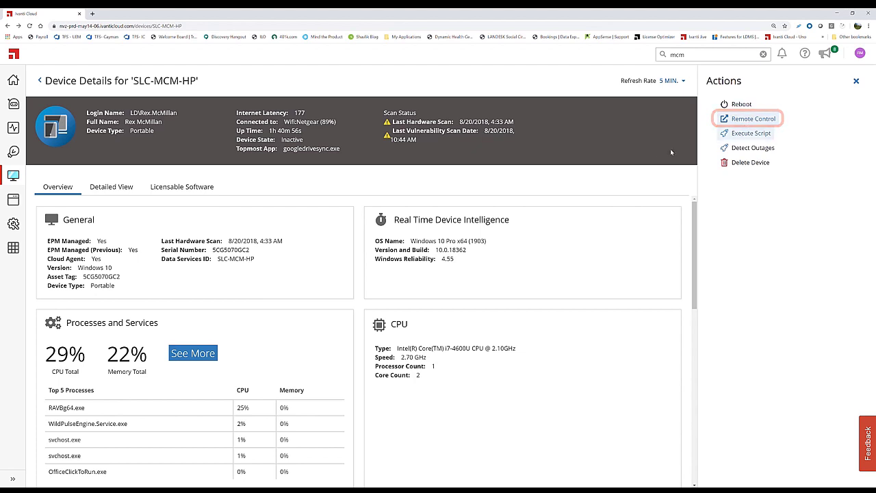
click(746, 119)
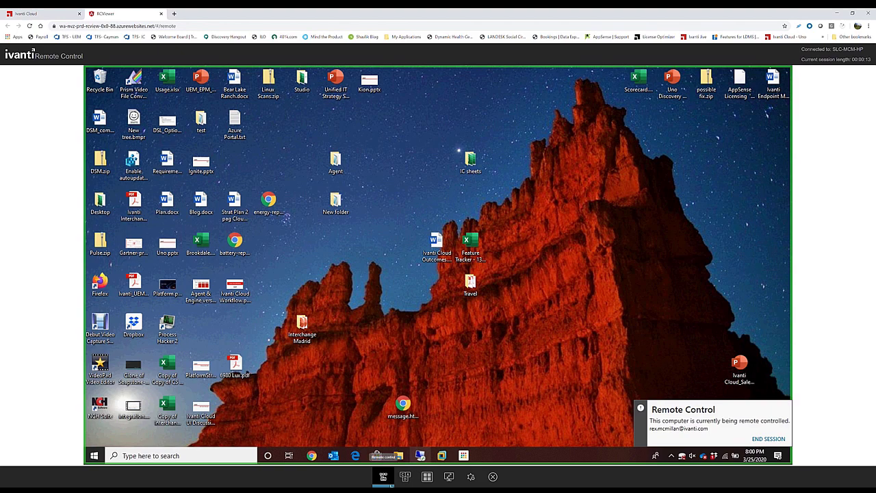
- Bring up and cancel the Windows security options on the remote device, and end and close the remote control session
click(406, 478)
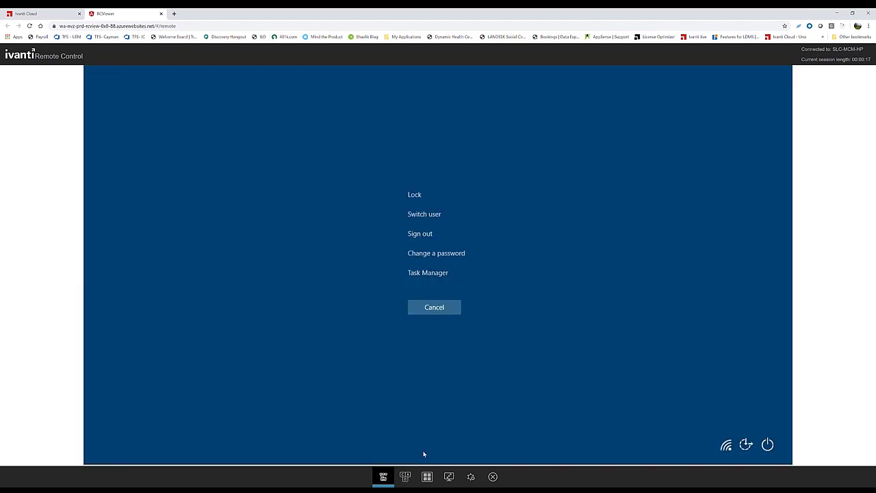
click(434, 308)
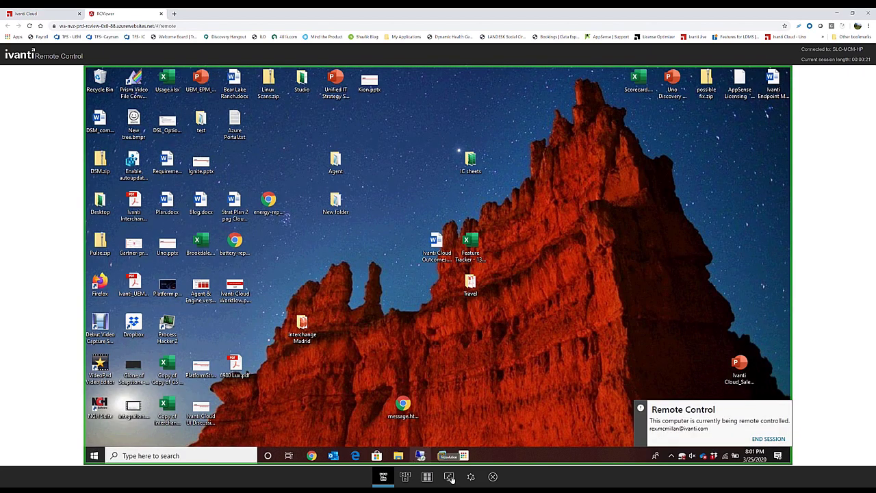
click(493, 476)
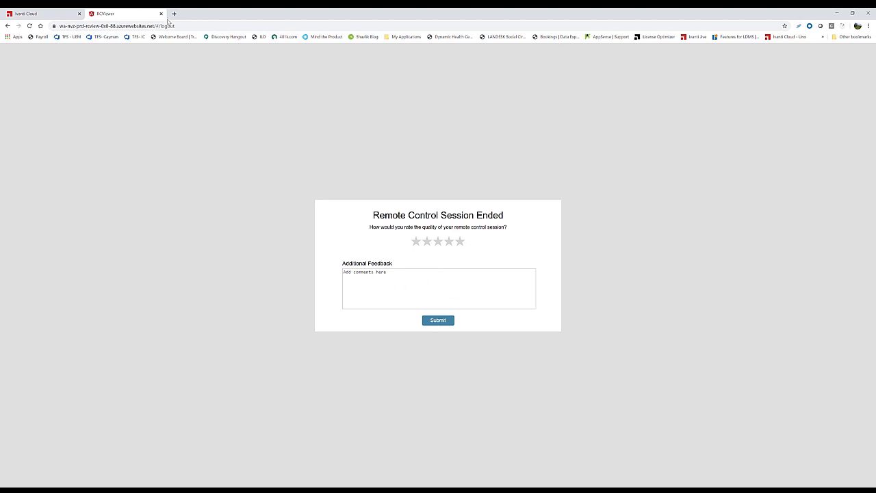
click(162, 13)
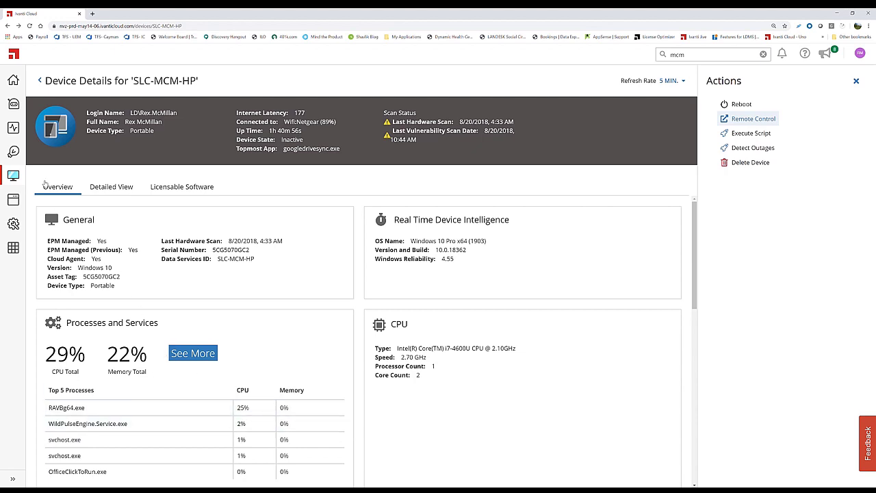
- Open Real-Time Intelligence, dismiss the agent map and run the Logon Performance query from the health topics
mouse_move(13, 152)
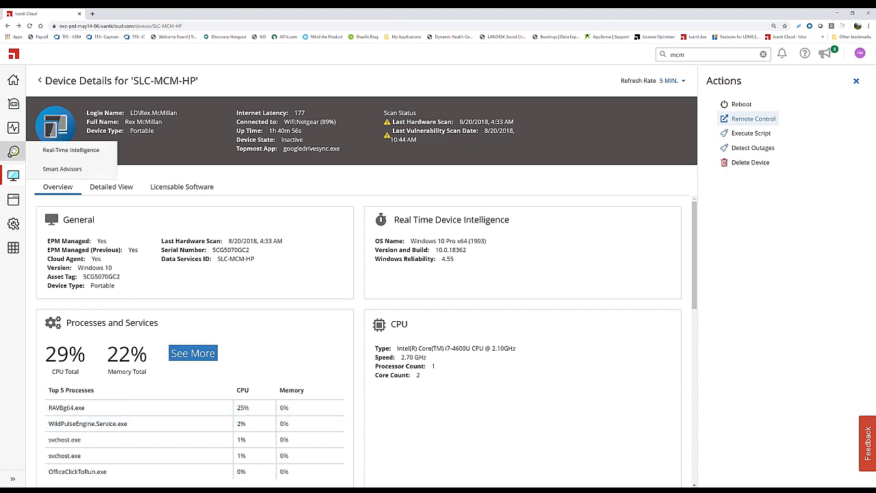
click(57, 151)
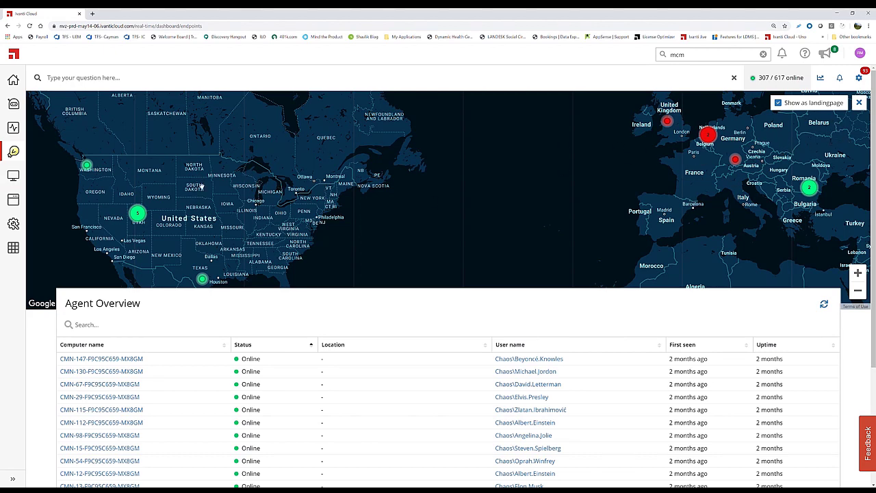
click(859, 102)
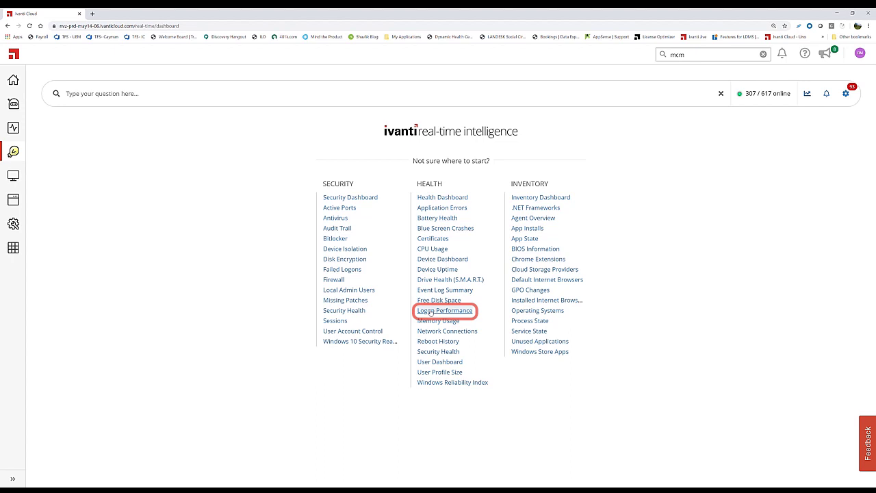
click(431, 312)
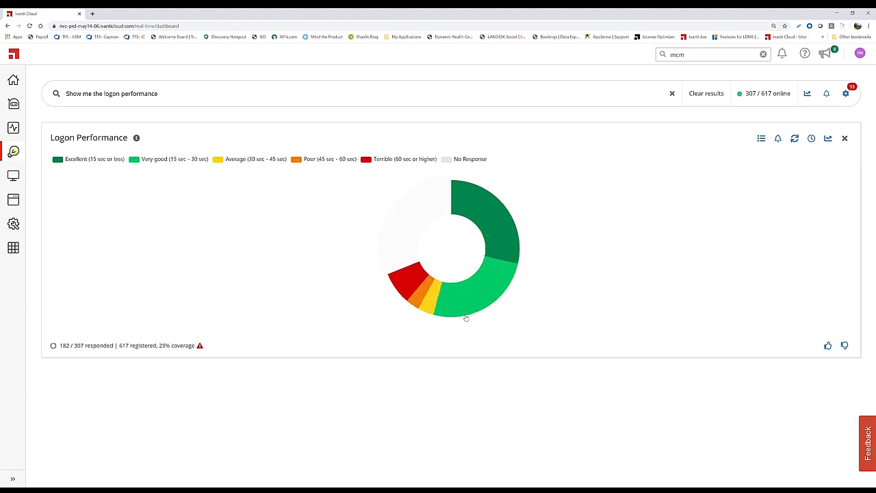
- List the Terrible (60 sec or higher) logons and drill down to the 1/23/2020, 9:11:37 AM session on CMN-146-F9C95C659-MX8GM
mouse_move(400, 256)
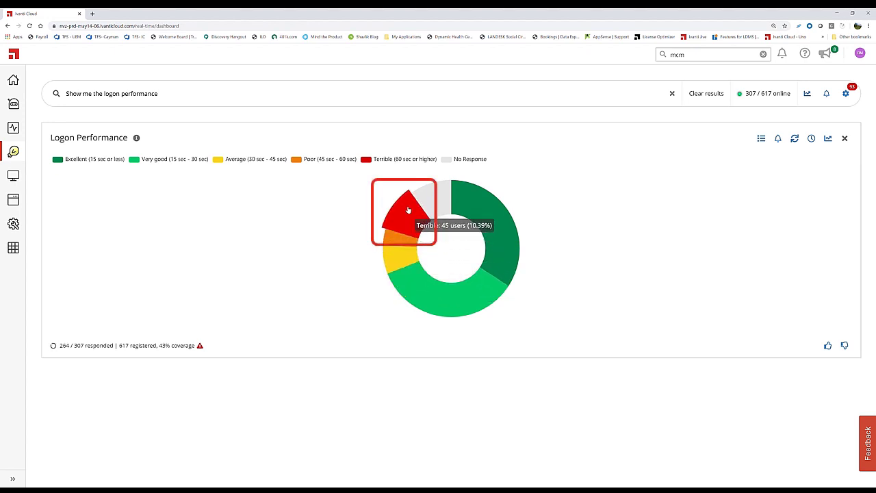
click(407, 209)
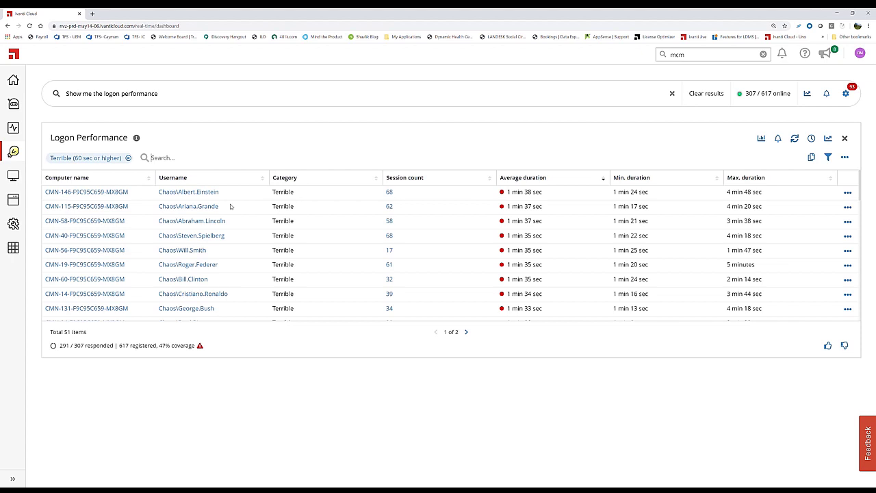
click(390, 192)
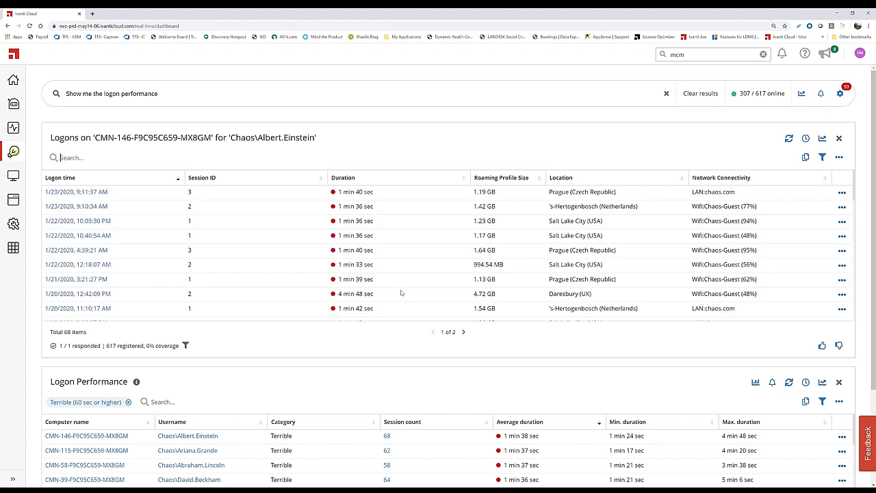
click(60, 192)
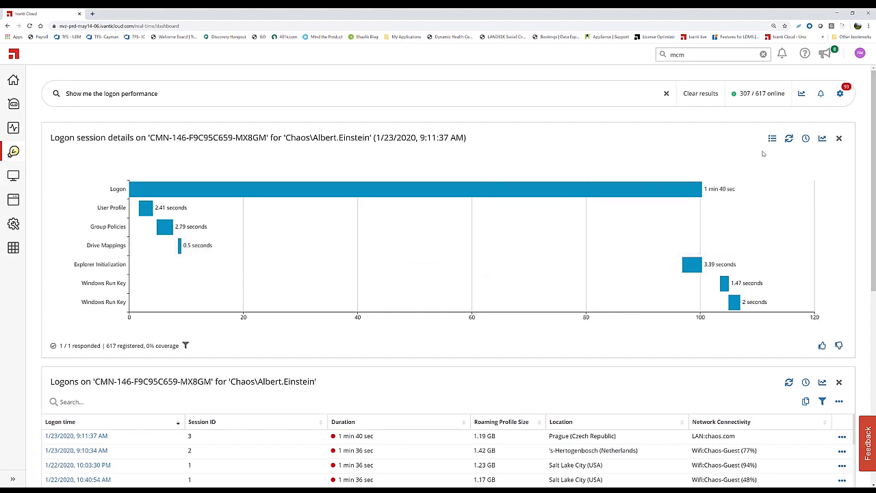
- Close the logon session details, the computer's logon list and the Logon Performance results
click(840, 139)
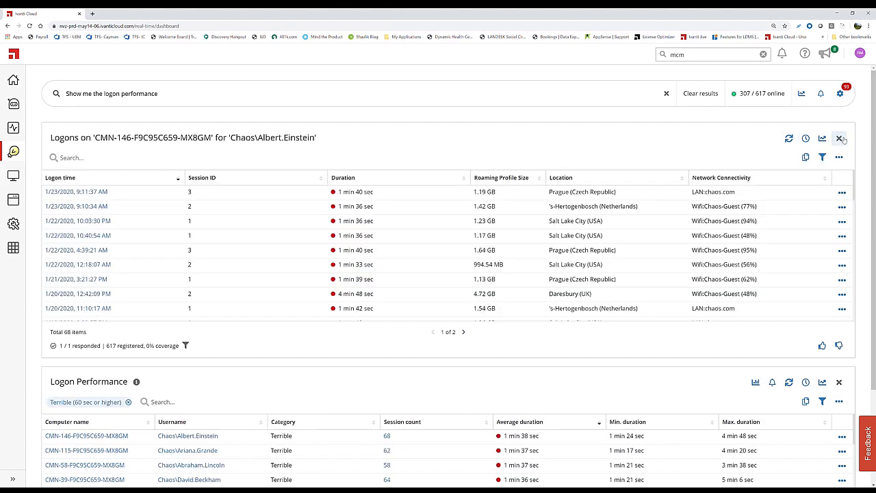
click(840, 138)
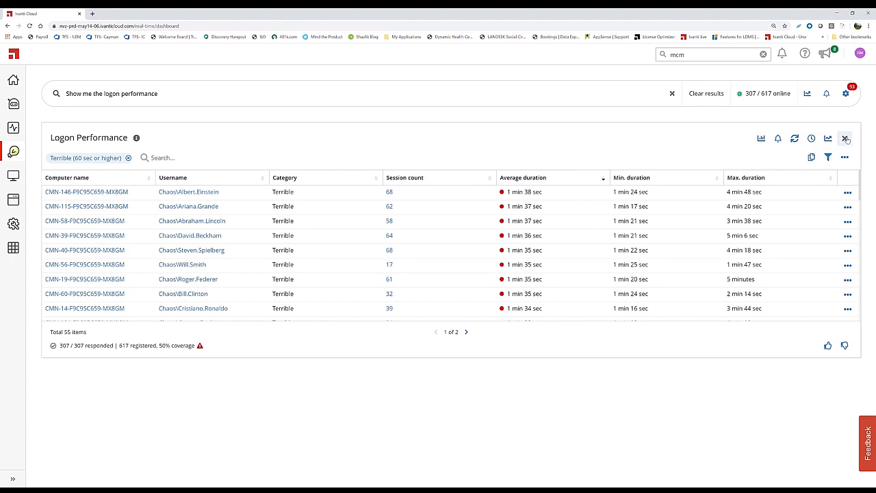
click(845, 138)
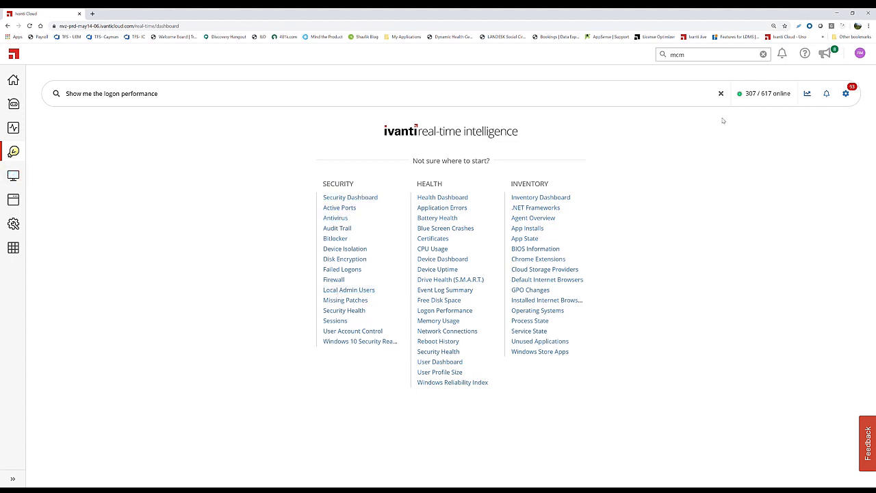
- Reopen the details of device SLC-MCM-HP from the global search for "mcm"
click(705, 60)
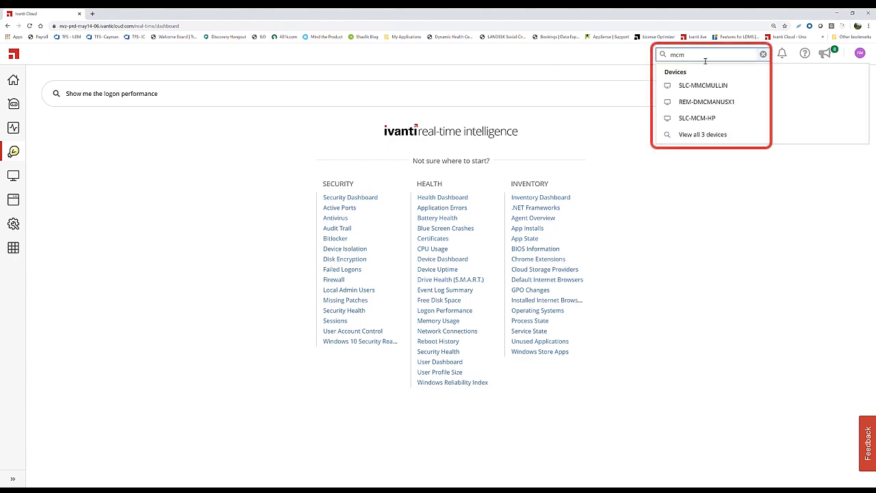
click(698, 119)
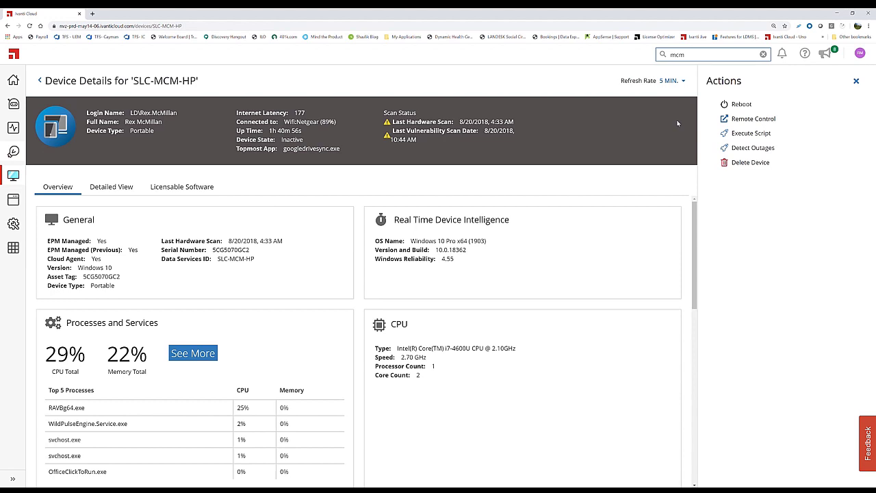